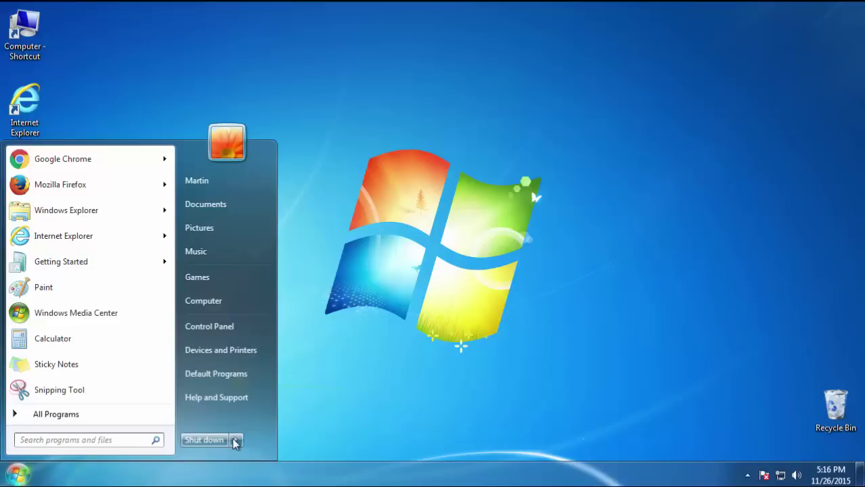
Restart the computer and boot Windows 7 into Safe Mode from the Advanced Boot Options.
{"action": "mouse_move", "coordinate": [235, 440]}
{"action": "left_click", "coordinate": [274, 422]}
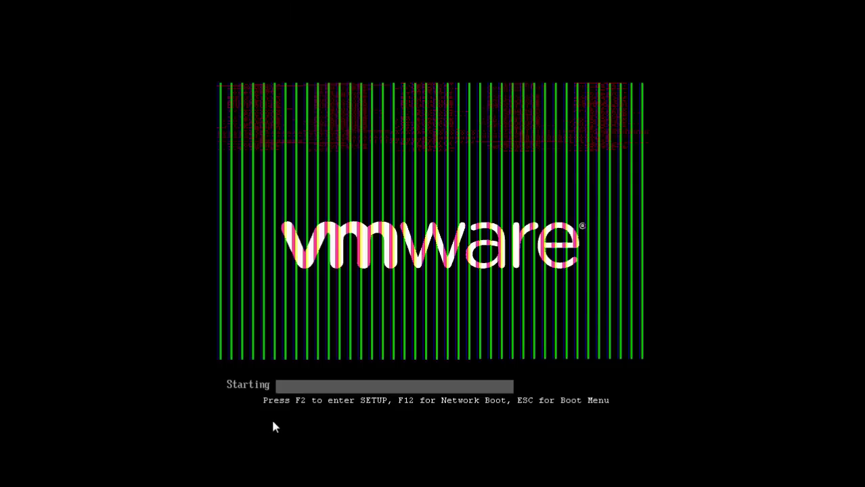
{"action": "key", "text": "F8"}
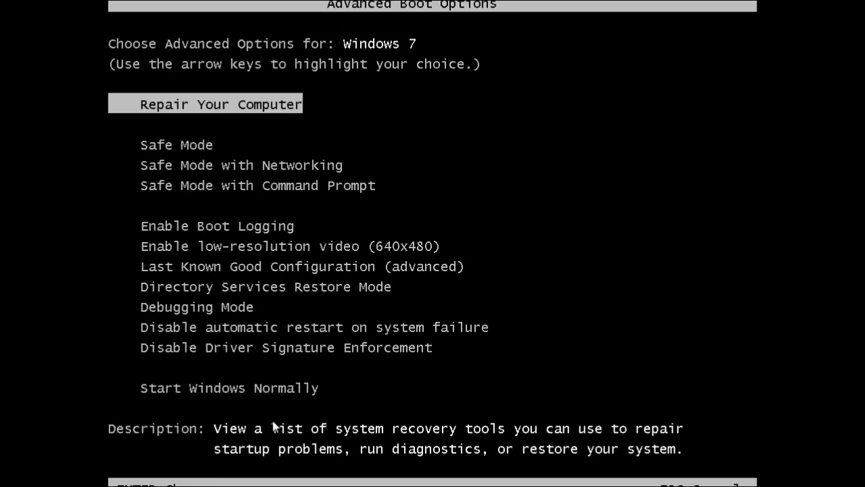
{"action": "key", "text": "Down"}
{"action": "key", "text": "Return"}
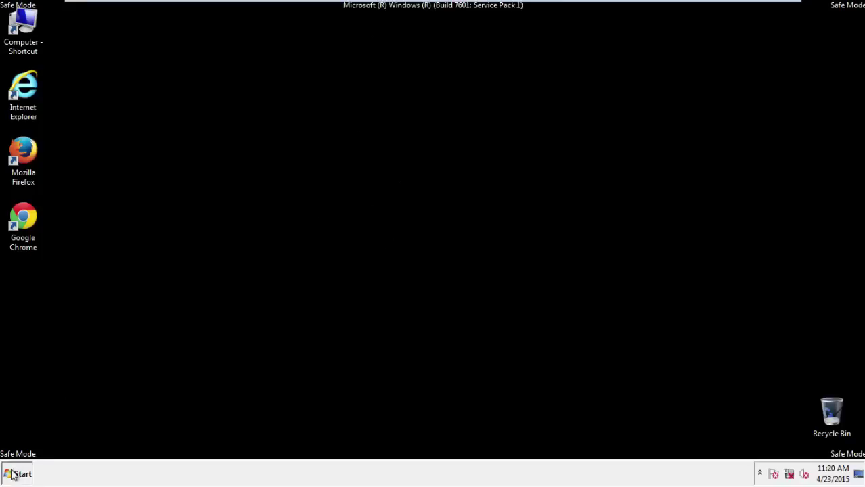
Find and launch the Registry Editor by running regedit.
{"action": "left_click", "coordinate": [12, 473]}
{"action": "left_click", "coordinate": [40, 445]}
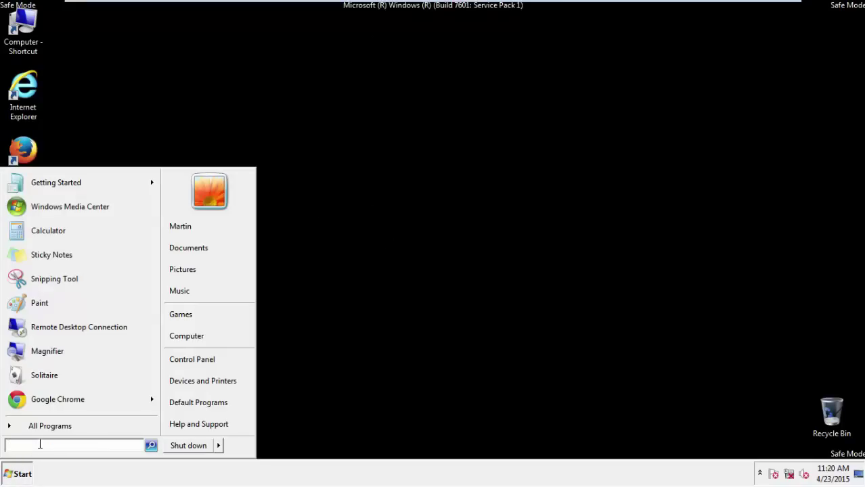
{"action": "type", "text": "regedit"}
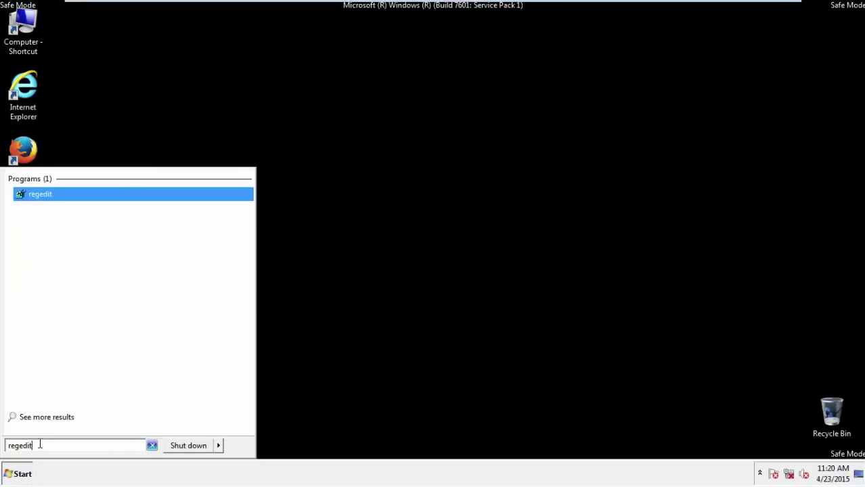
{"action": "key", "text": "Return"}
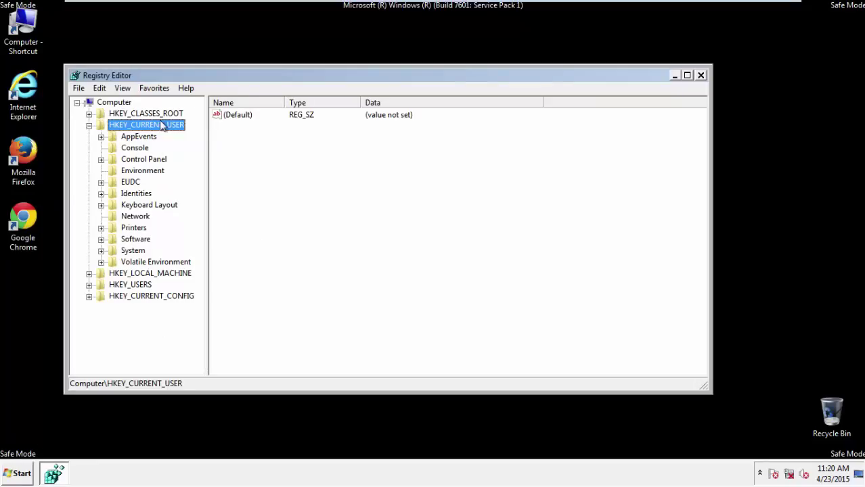
Navigate the registry to HKEY_CURRENT_USER\Software\Microsoft\Internet Explorer\Main.
{"action": "left_click", "coordinate": [89, 125]}
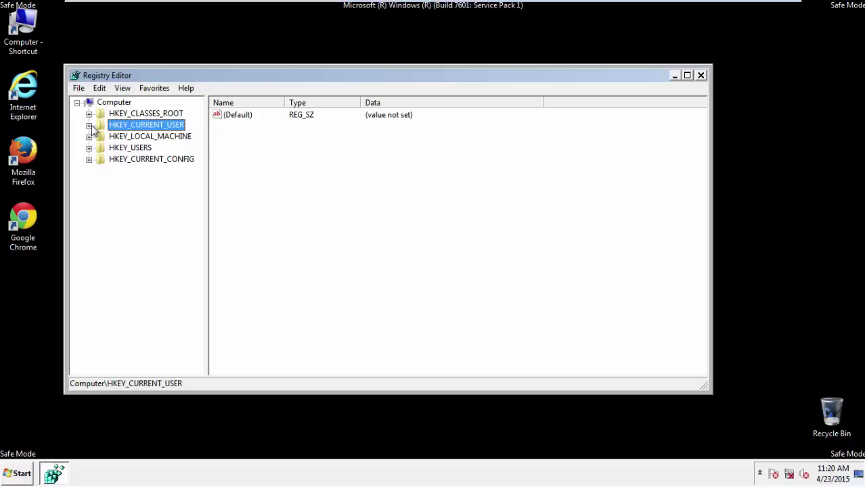
{"action": "double_click", "coordinate": [142, 127]}
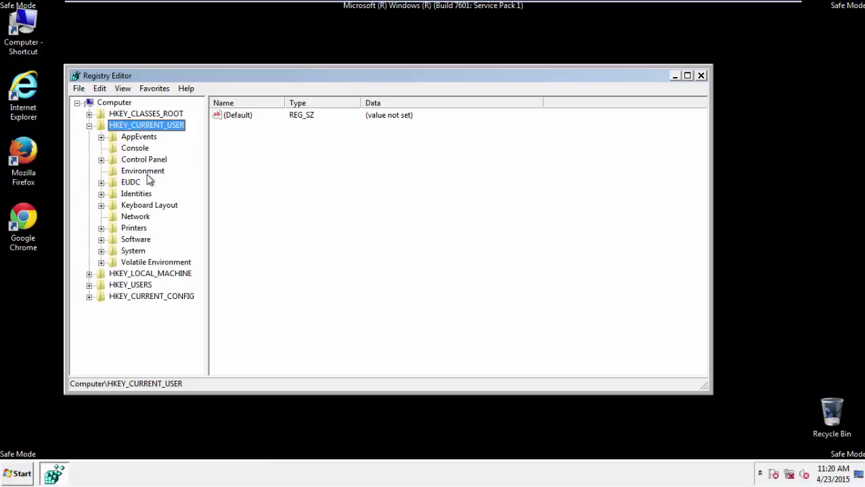
{"action": "double_click", "coordinate": [138, 240]}
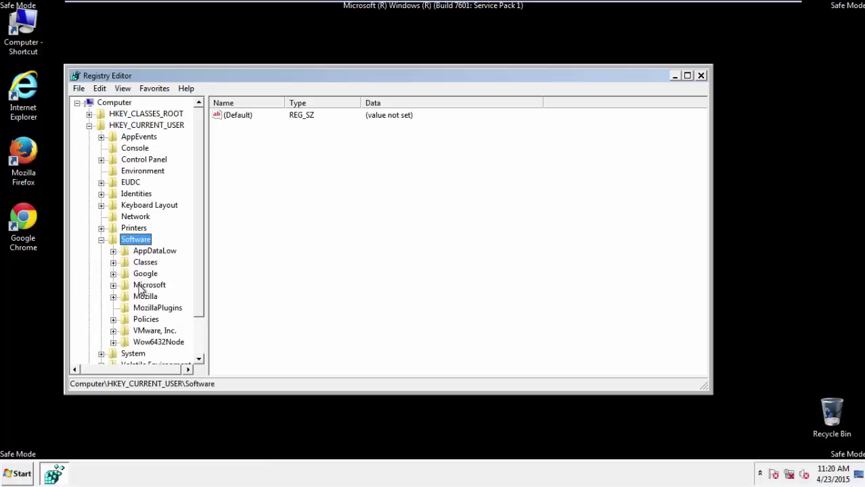
{"action": "double_click", "coordinate": [142, 286]}
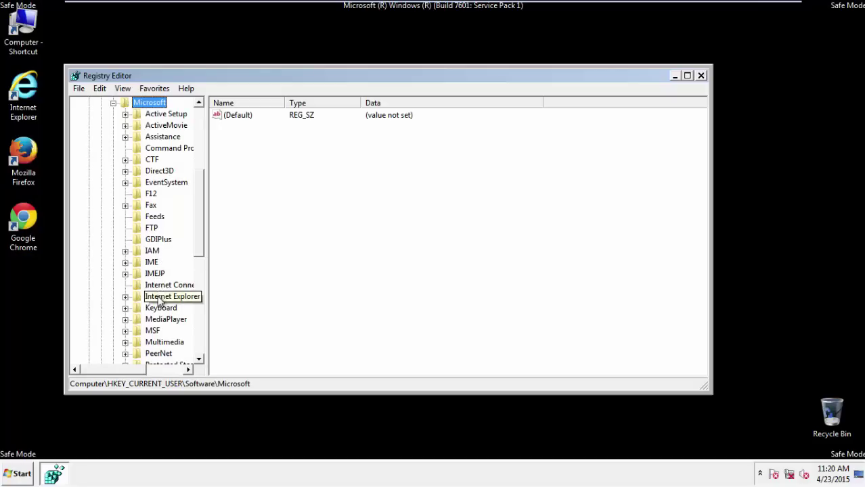
{"action": "double_click", "coordinate": [161, 298]}
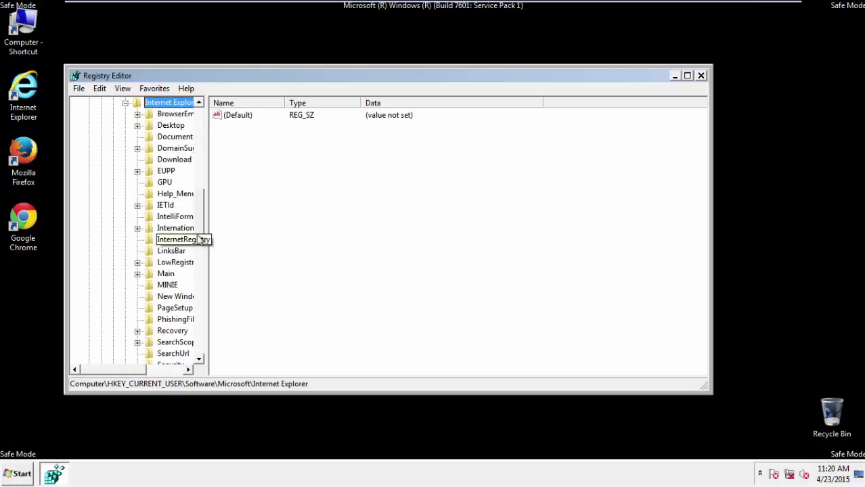
{"action": "left_click_drag", "start_coordinate": [201, 232], "coordinate": [199, 247]}
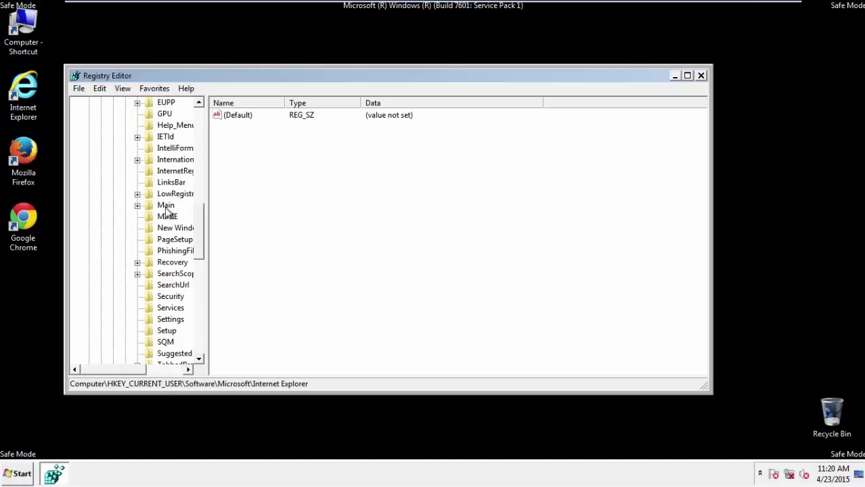
{"action": "left_click", "coordinate": [166, 206]}
{"action": "double_click", "coordinate": [166, 207]}
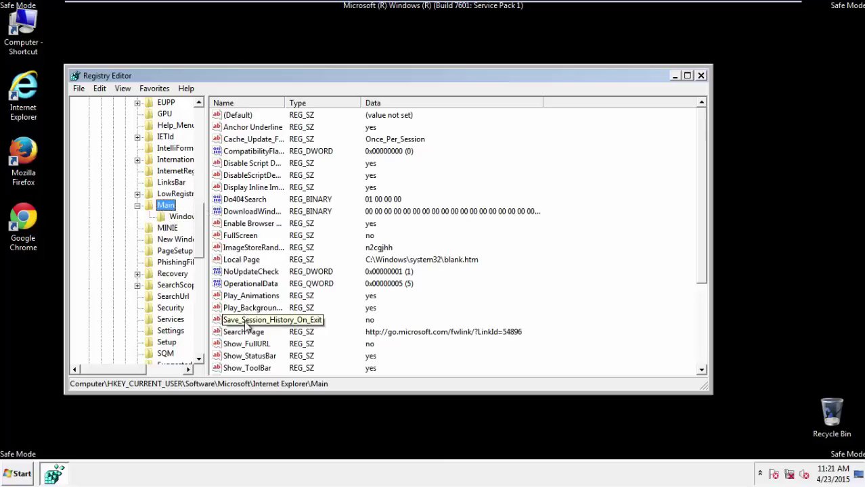
Delete the Start Page value that points to HereIAmAds from the Main key and close the Registry Editor.
{"action": "scroll", "coordinate": [245, 327], "scroll_direction": "down", "scroll_amount": 3}
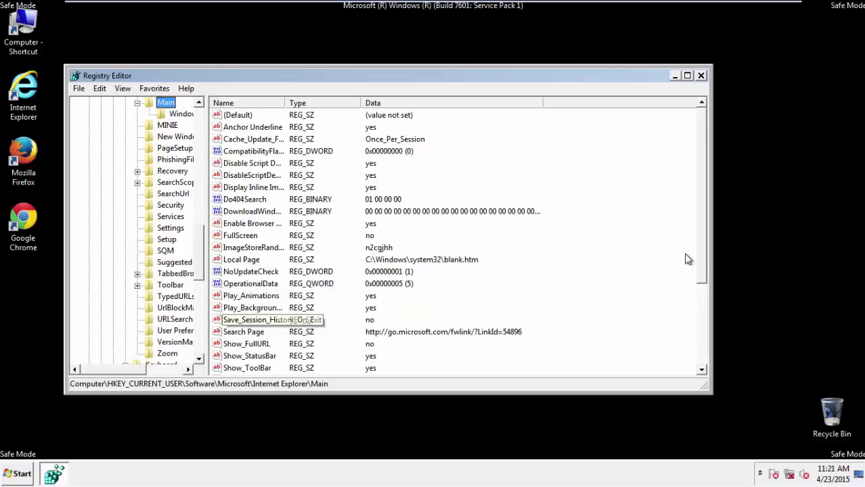
{"action": "left_click_drag", "start_coordinate": [701, 244], "coordinate": [696, 323]}
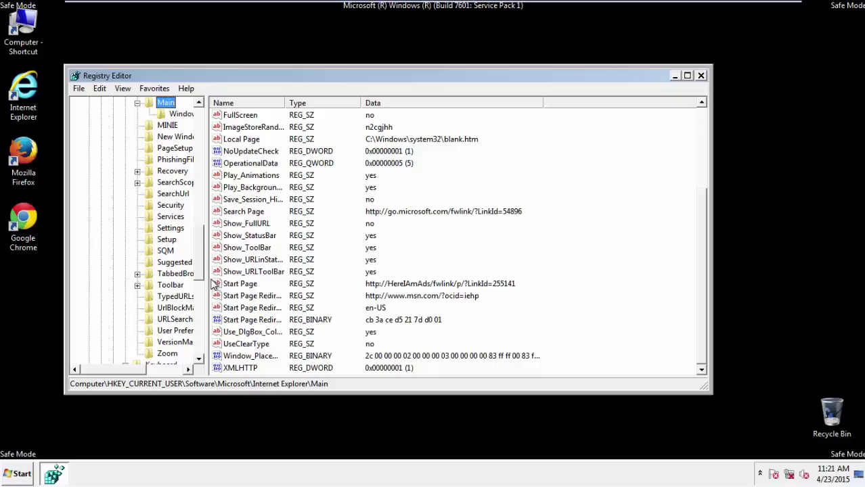
{"action": "left_click", "coordinate": [242, 285]}
{"action": "right_click", "coordinate": [229, 287]}
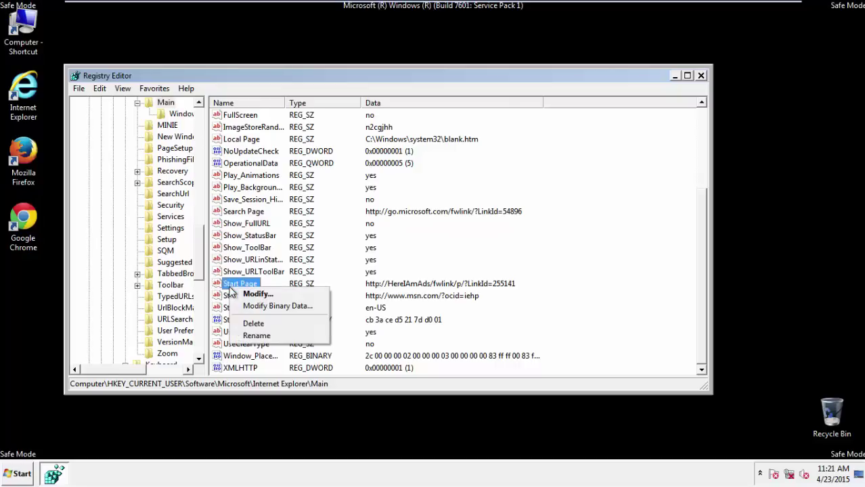
{"action": "left_click", "coordinate": [251, 324]}
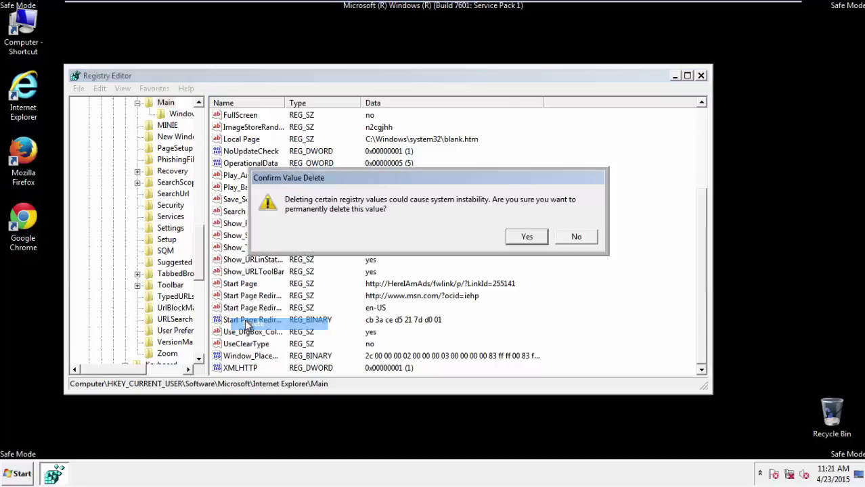
{"action": "left_click", "coordinate": [520, 236]}
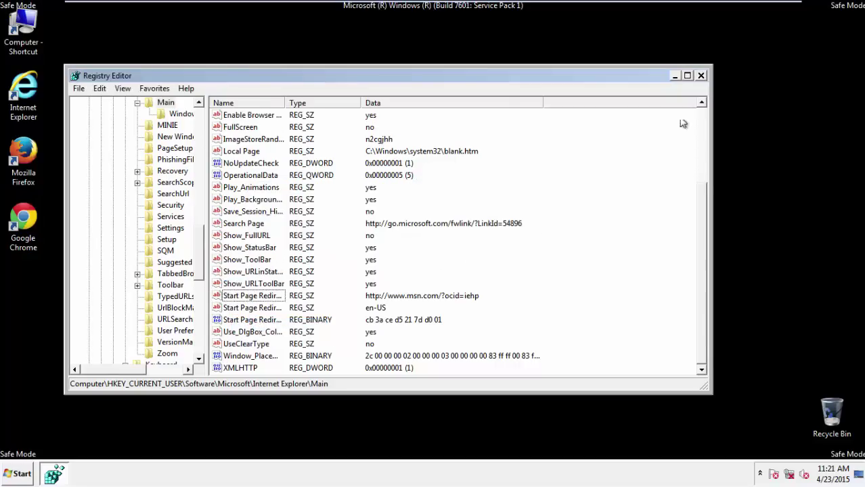
{"action": "left_click", "coordinate": [699, 77]}
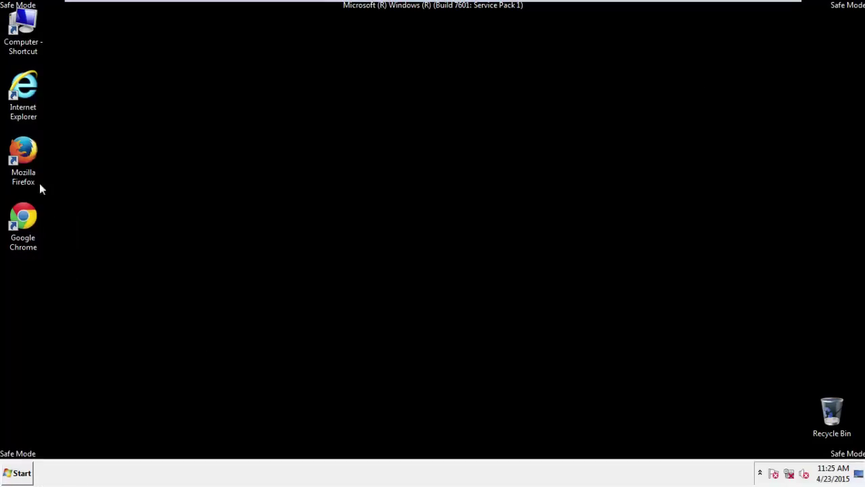
Switch to Mozilla Firefox and decline making it the default browser.
{"action": "double_click", "coordinate": [32, 159]}
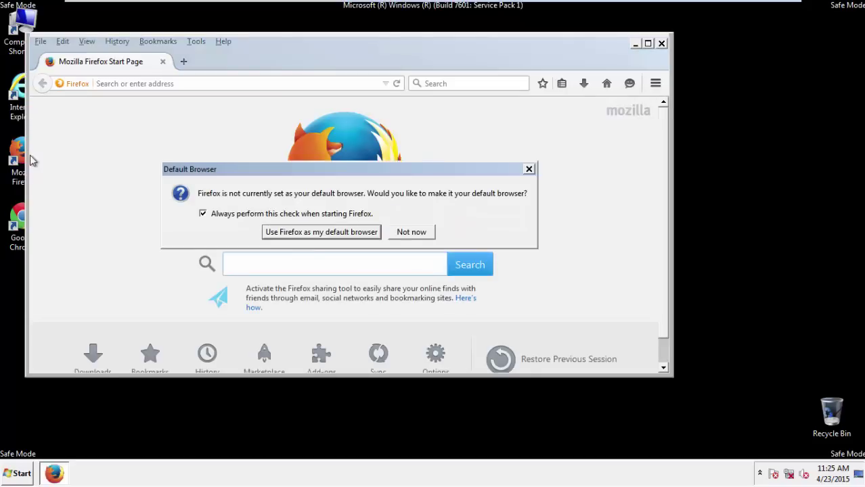
{"action": "left_click", "coordinate": [421, 233]}
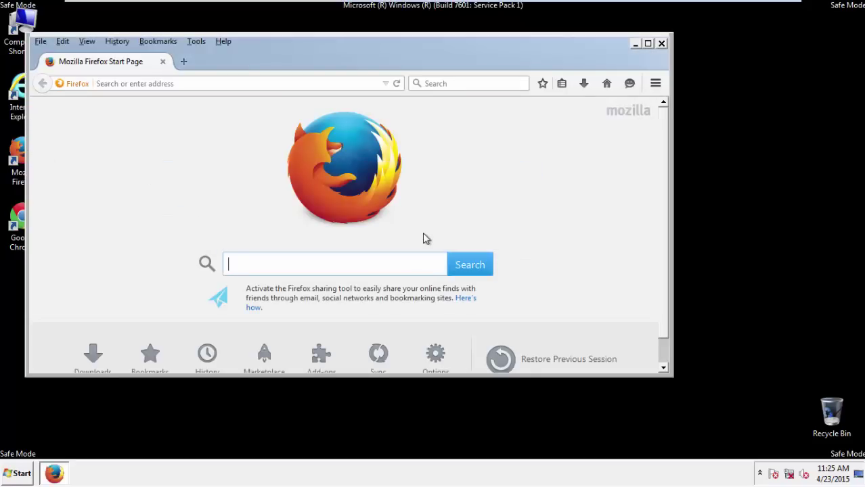
Hide the Firefox menu bar and show it again.
{"action": "right_click", "coordinate": [261, 61]}
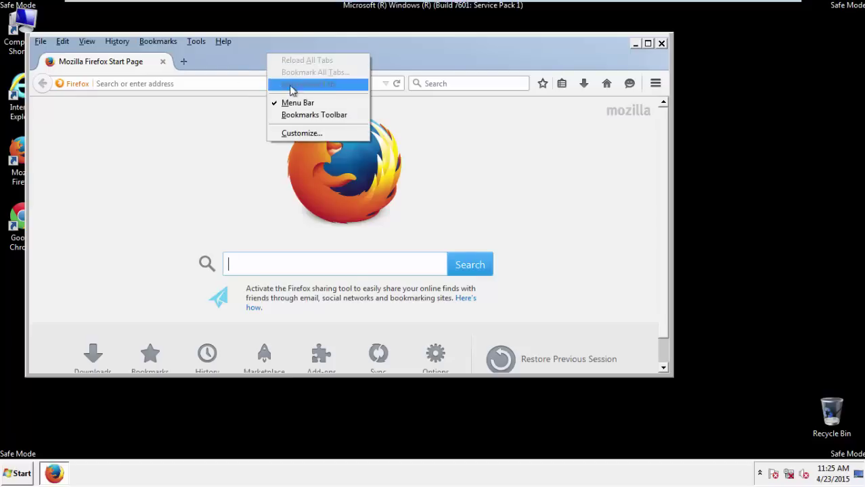
{"action": "left_click", "coordinate": [291, 103]}
{"action": "right_click", "coordinate": [273, 58]}
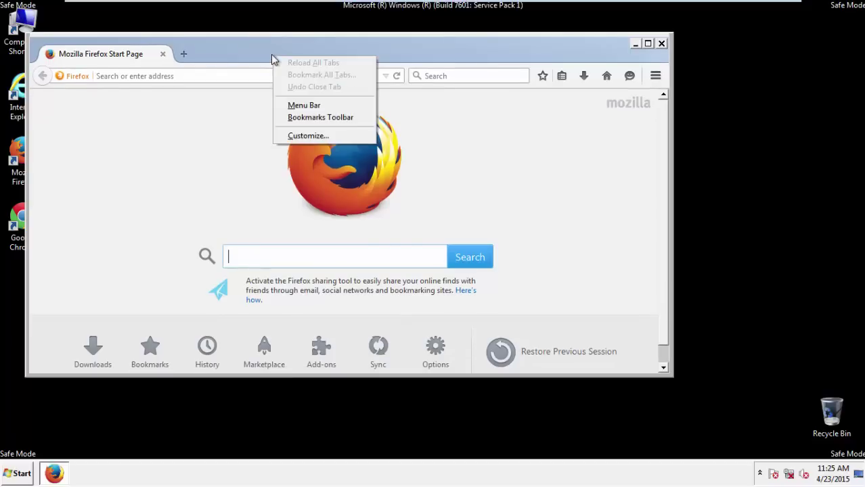
{"action": "left_click", "coordinate": [295, 104]}
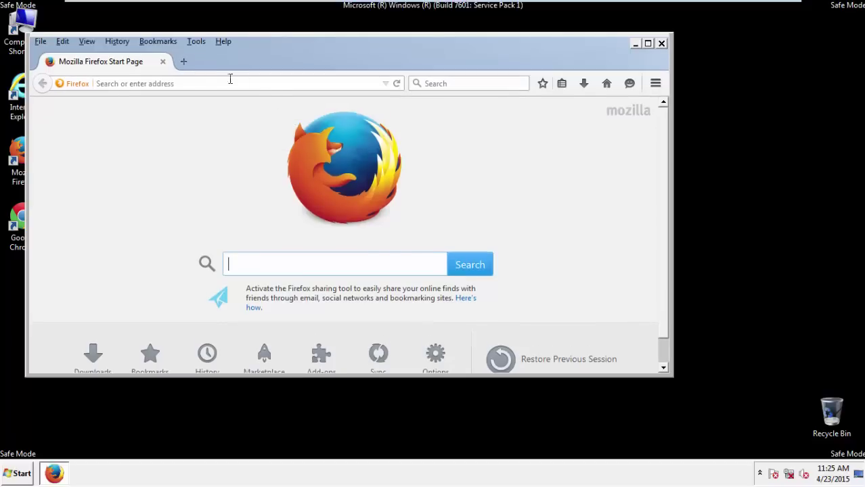
Clear the Firefox history for the time range Everything, with Offline Website Data and Site Preferences included.
{"action": "left_click", "coordinate": [121, 42]}
{"action": "left_click", "coordinate": [131, 68]}
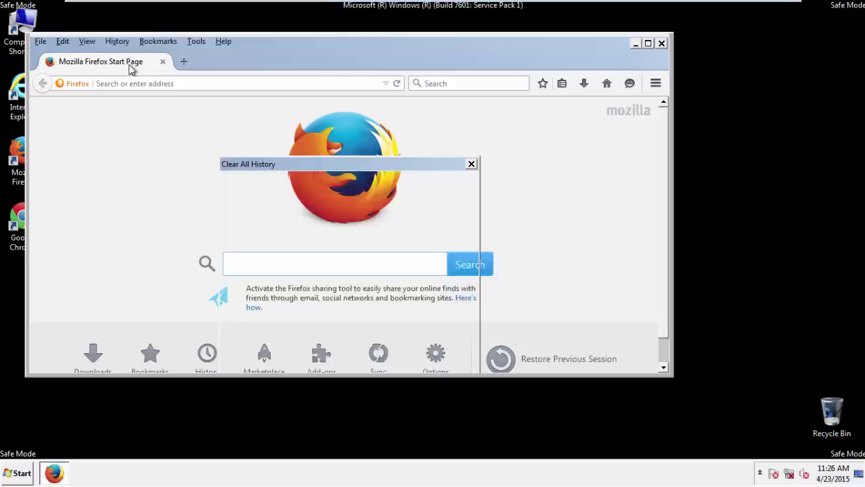
{"action": "left_click", "coordinate": [320, 188]}
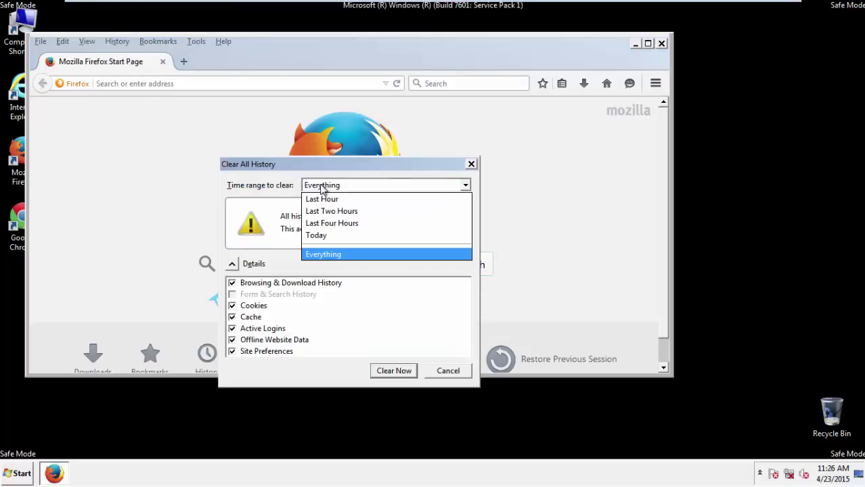
{"action": "left_click", "coordinate": [324, 254]}
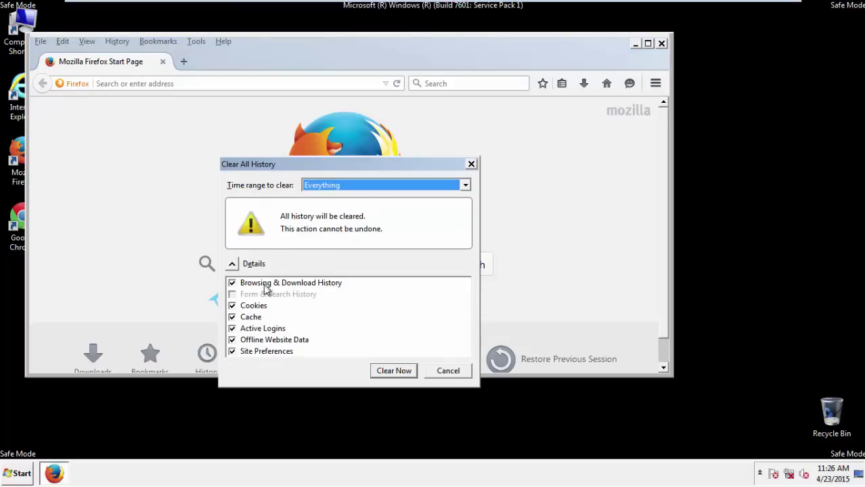
{"action": "left_click", "coordinate": [231, 340]}
{"action": "left_click", "coordinate": [231, 340]}
{"action": "left_click", "coordinate": [232, 351]}
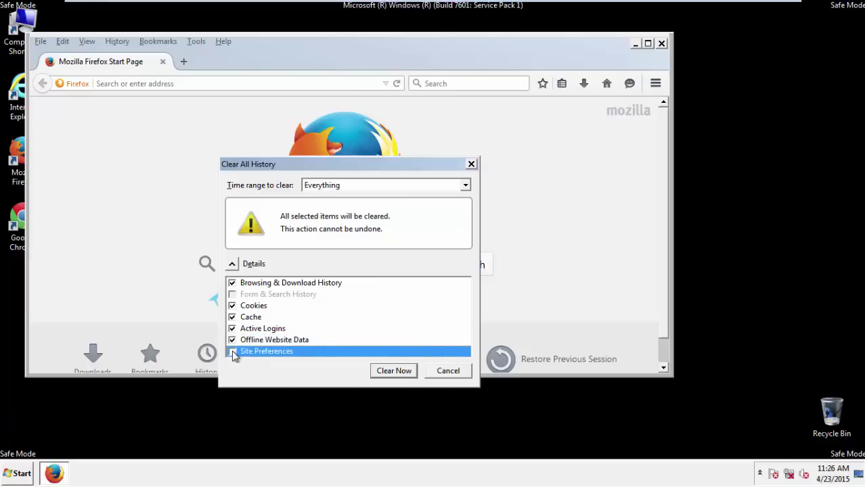
{"action": "left_click", "coordinate": [232, 351]}
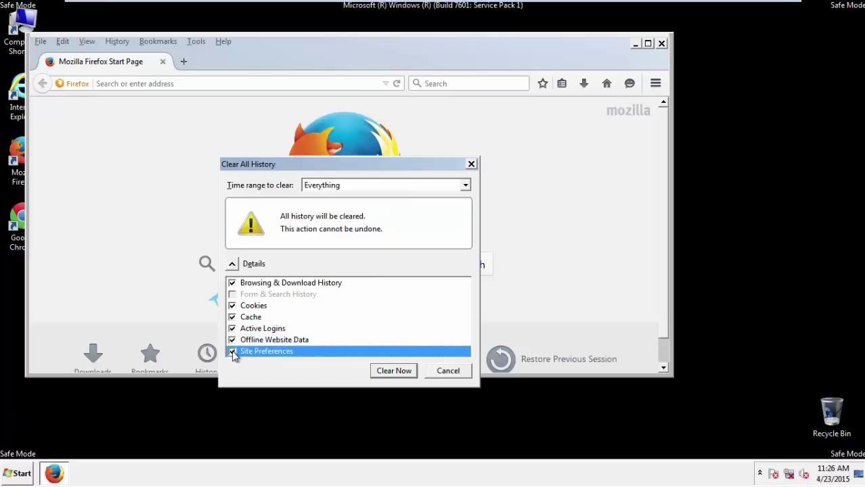
{"action": "left_click", "coordinate": [393, 371]}
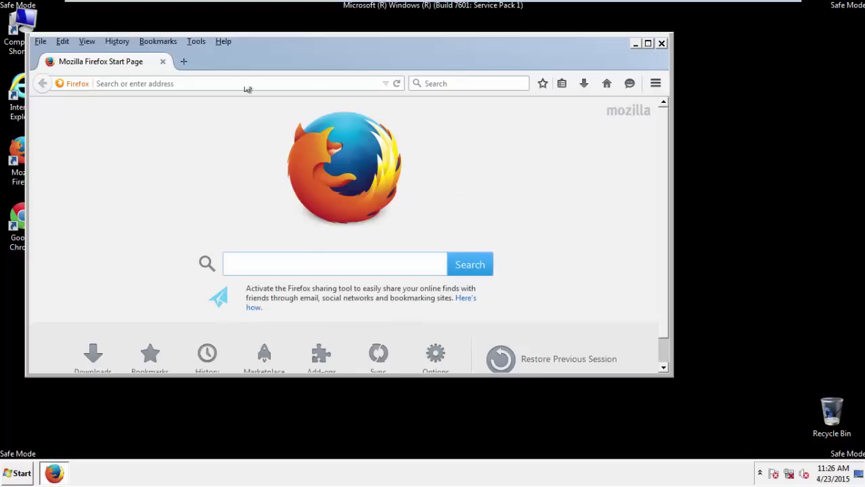
Refresh Firefox to its default state from the Troubleshooting Information page and finish the import wizard.
{"action": "left_click", "coordinate": [224, 41]}
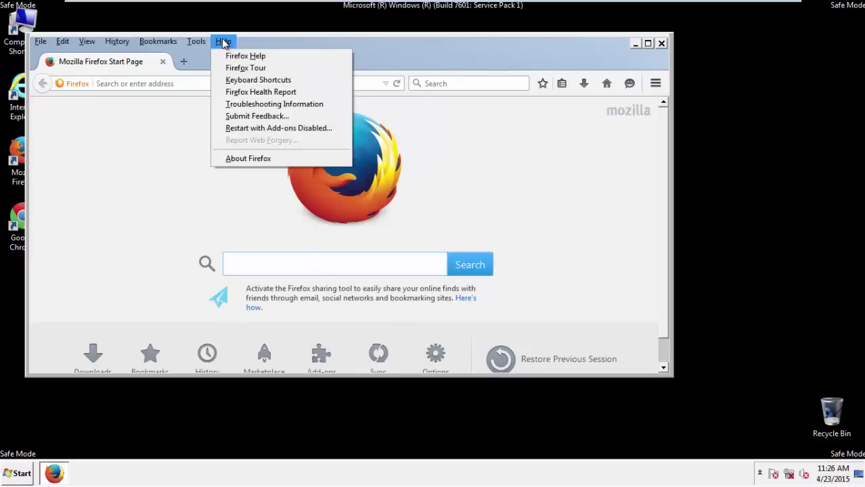
{"action": "left_click", "coordinate": [252, 105]}
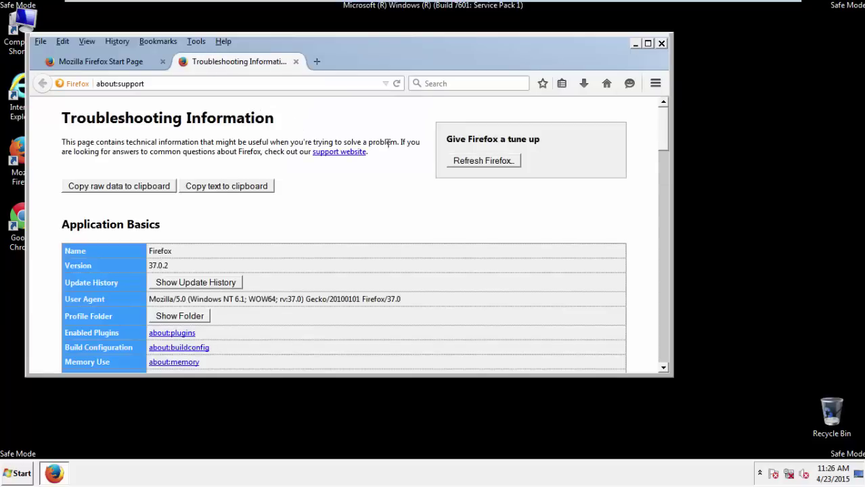
{"action": "left_click", "coordinate": [501, 163]}
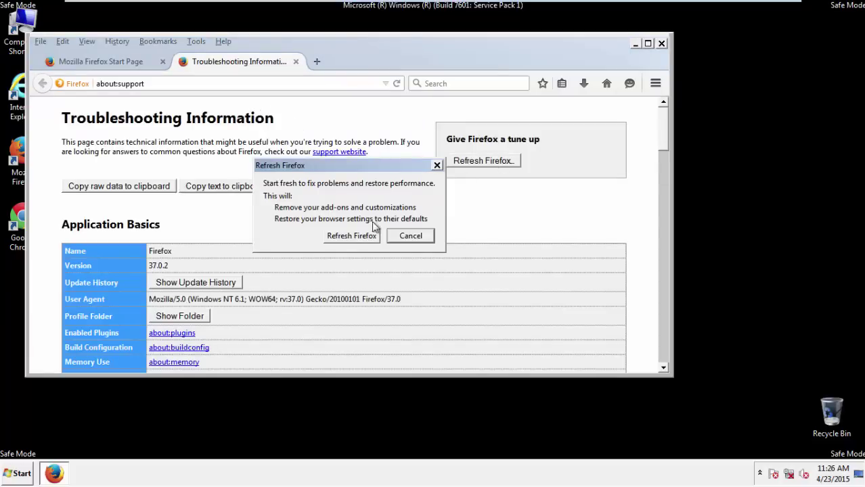
{"action": "left_click", "coordinate": [352, 235]}
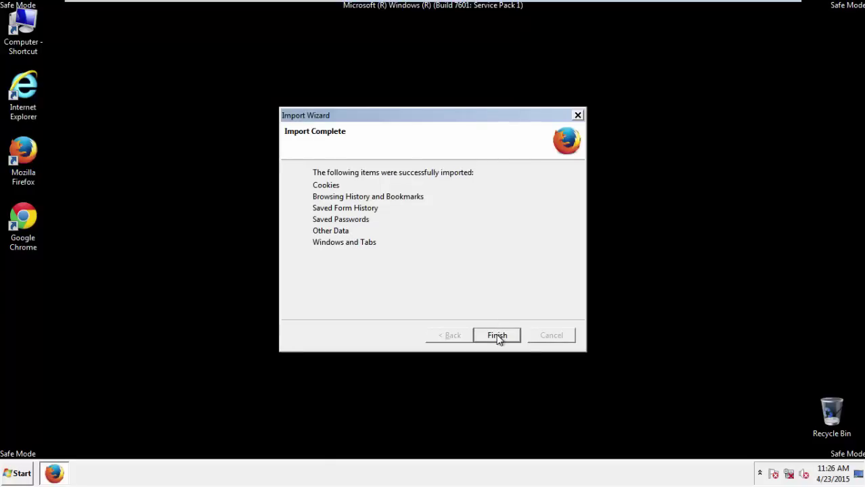
{"action": "left_click", "coordinate": [497, 337]}
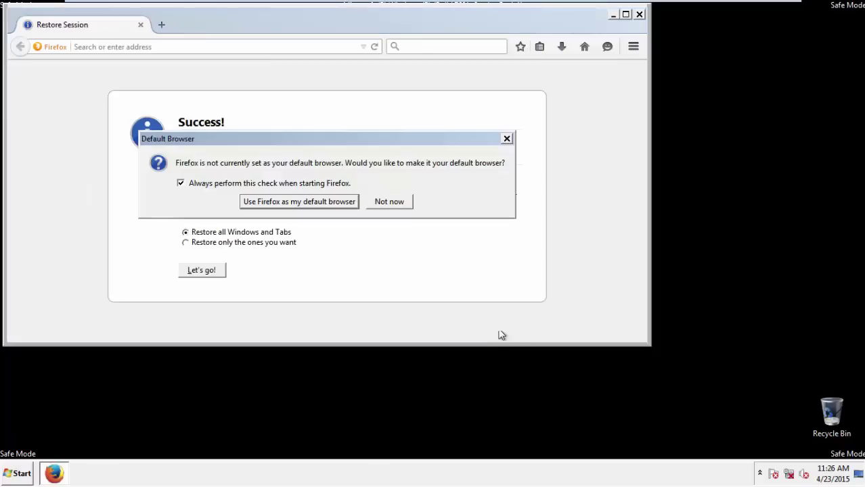
Close Firefox without making it the default browser, and switch to Google Chrome with its default-browser prompt permanently dismissed.
{"action": "left_click", "coordinate": [390, 202]}
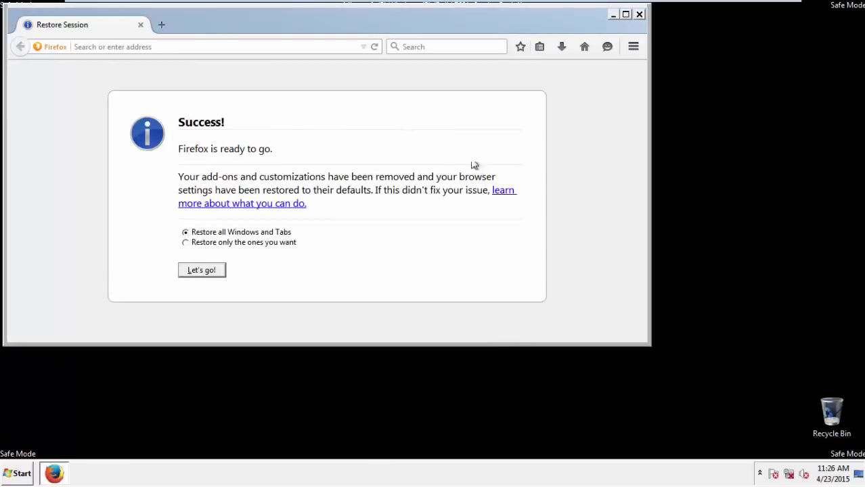
{"action": "left_click", "coordinate": [639, 14]}
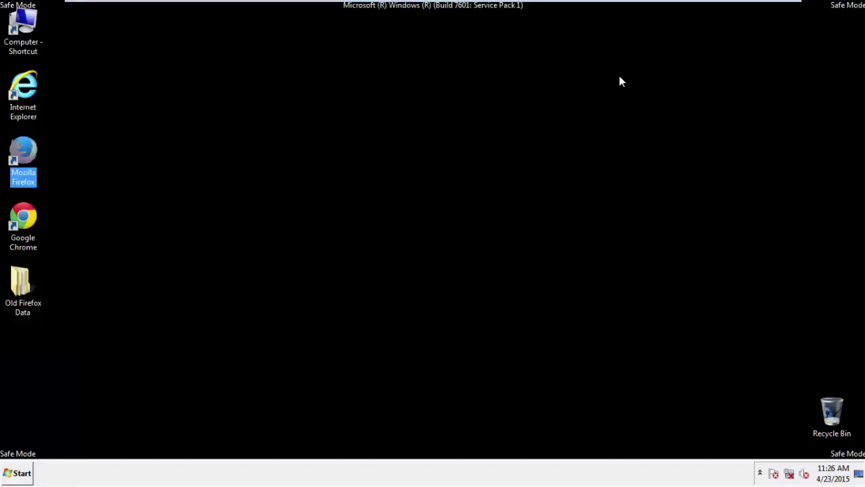
{"action": "left_click", "coordinate": [20, 215]}
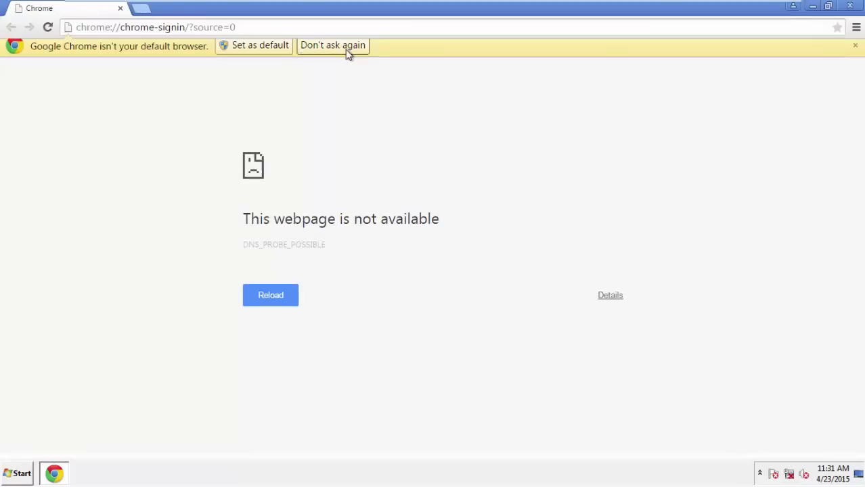
{"action": "left_click", "coordinate": [348, 52]}
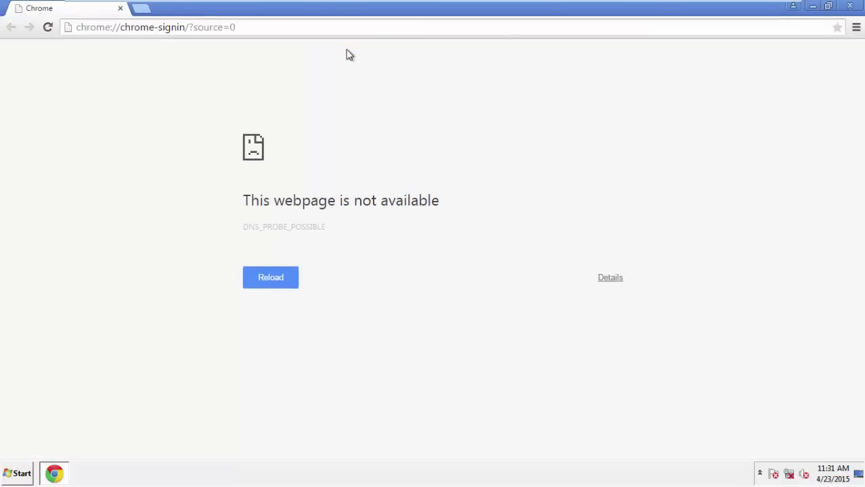
Clear Chrome's browsing data from the beginning of time, with Autofill form data and Hosted app data also included.
{"action": "left_click", "coordinate": [856, 28]}
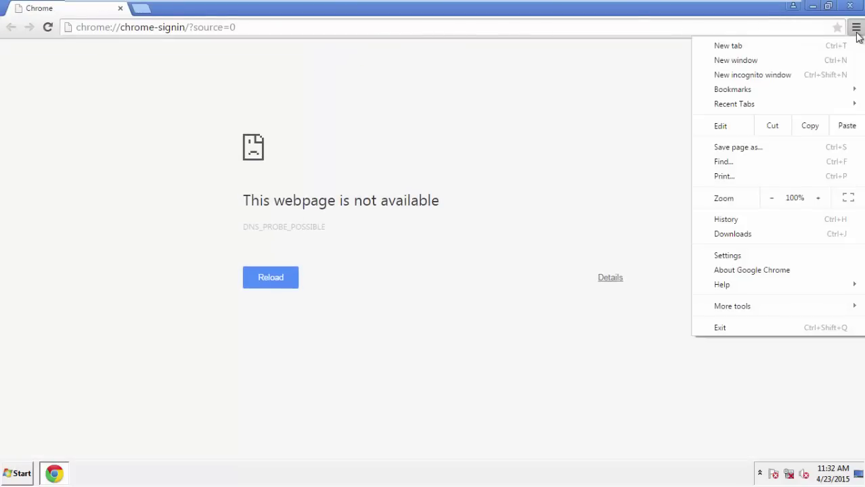
{"action": "left_click", "coordinate": [729, 255]}
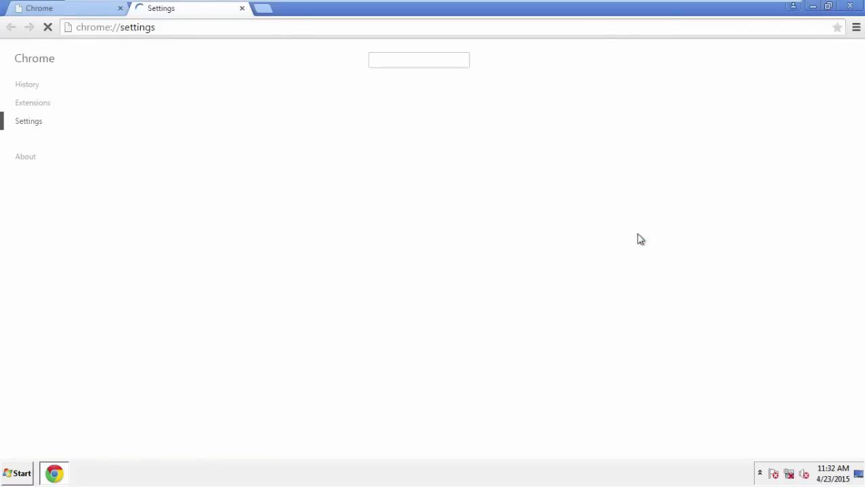
{"action": "left_click", "coordinate": [30, 87]}
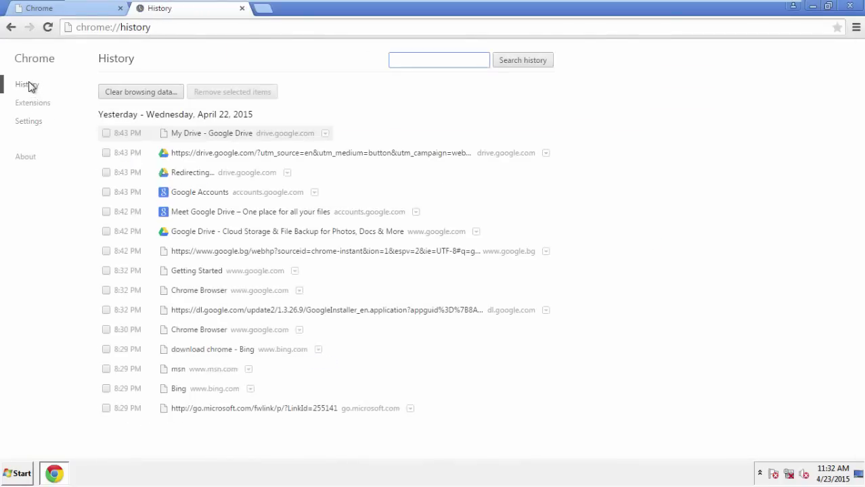
{"action": "left_click", "coordinate": [130, 92]}
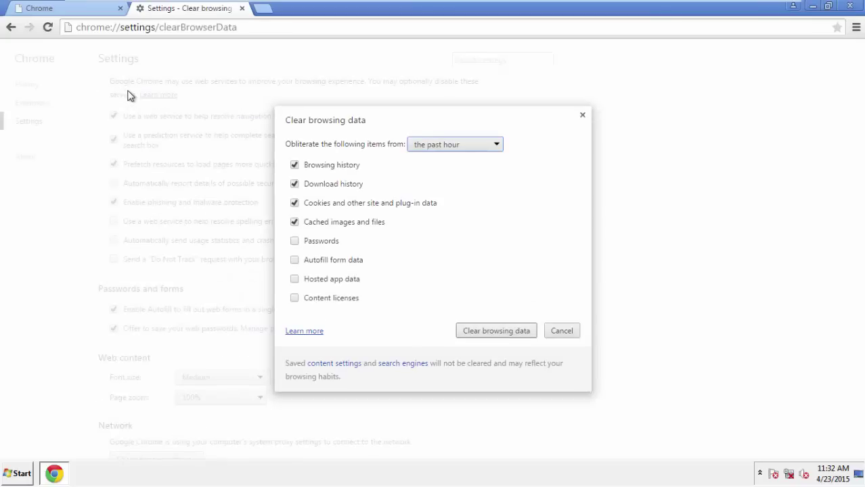
{"action": "left_click", "coordinate": [435, 143]}
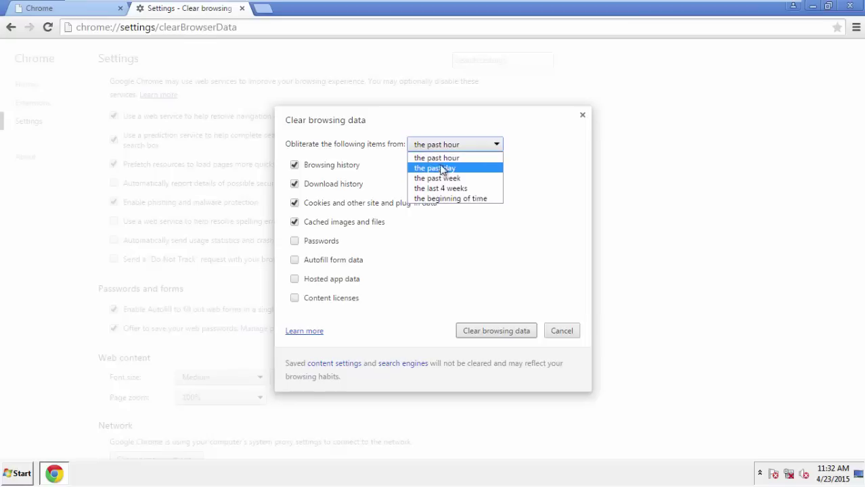
{"action": "left_click", "coordinate": [433, 199]}
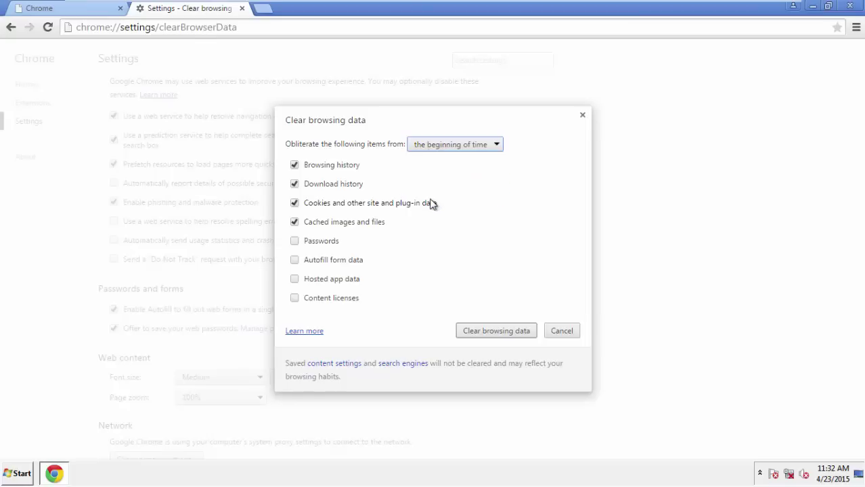
{"action": "left_click", "coordinate": [296, 261]}
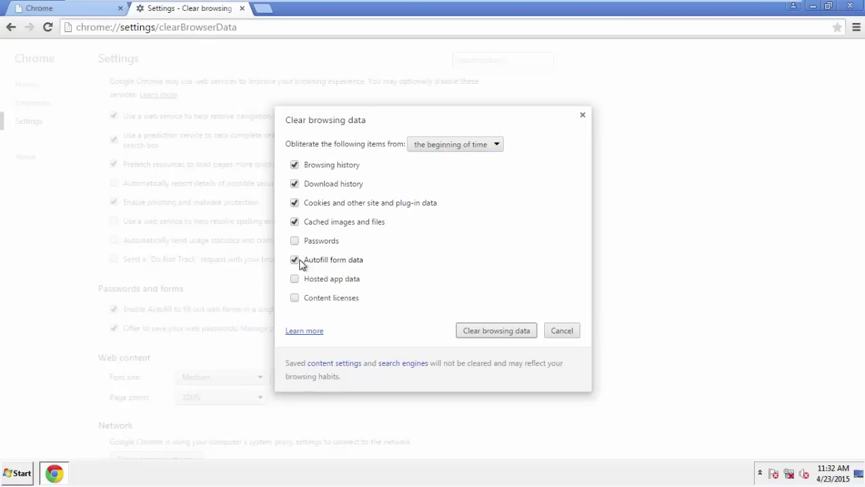
{"action": "left_click", "coordinate": [296, 280]}
{"action": "left_click", "coordinate": [484, 332]}
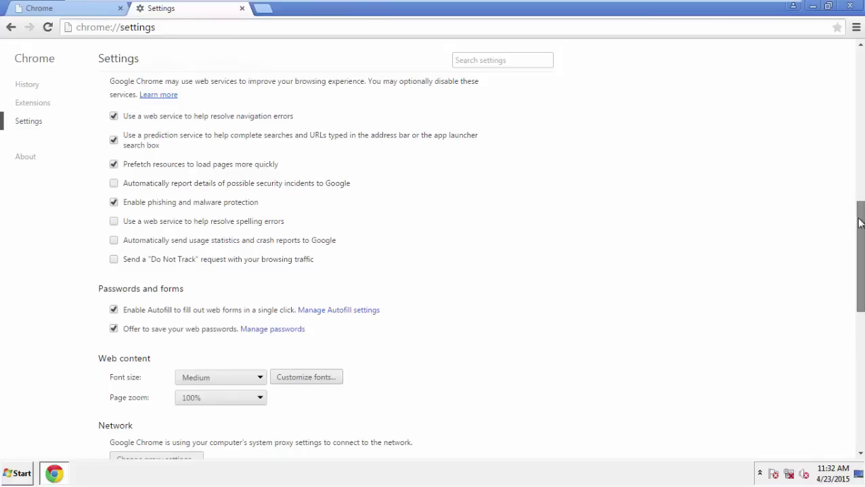
Reset the Chrome settings to their original defaults.
{"action": "left_click_drag", "start_coordinate": [859, 223], "coordinate": [854, 374]}
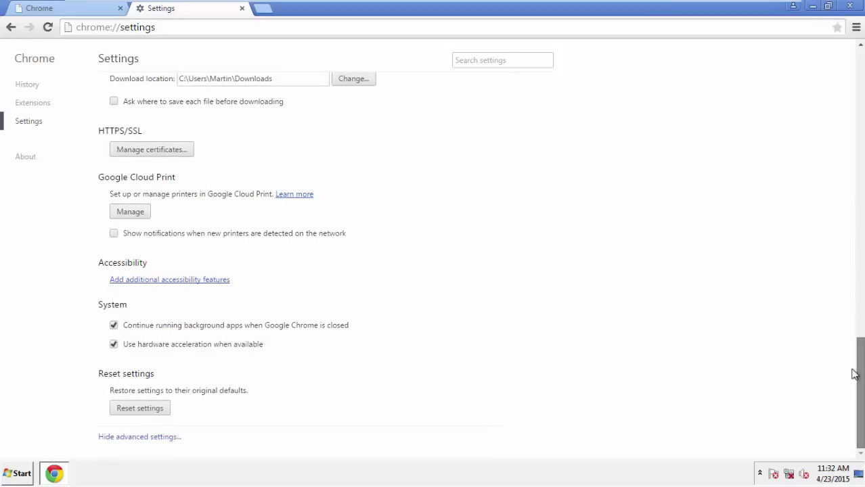
{"action": "left_click", "coordinate": [162, 412]}
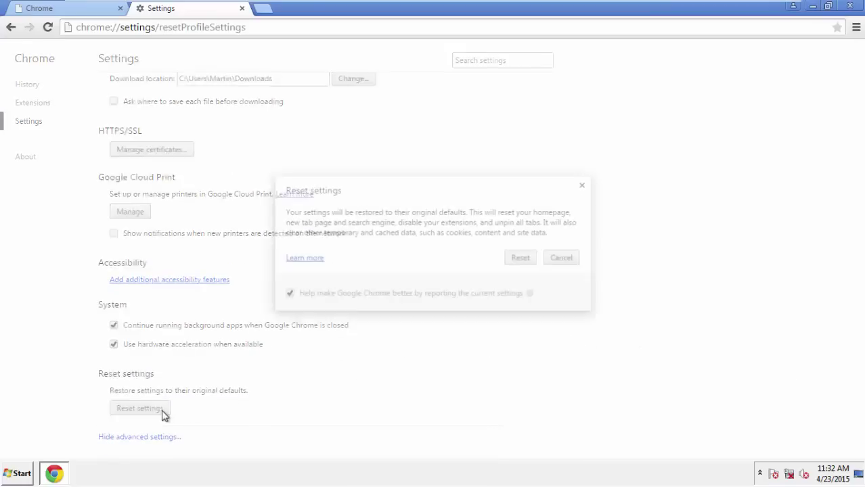
{"action": "left_click", "coordinate": [520, 264]}
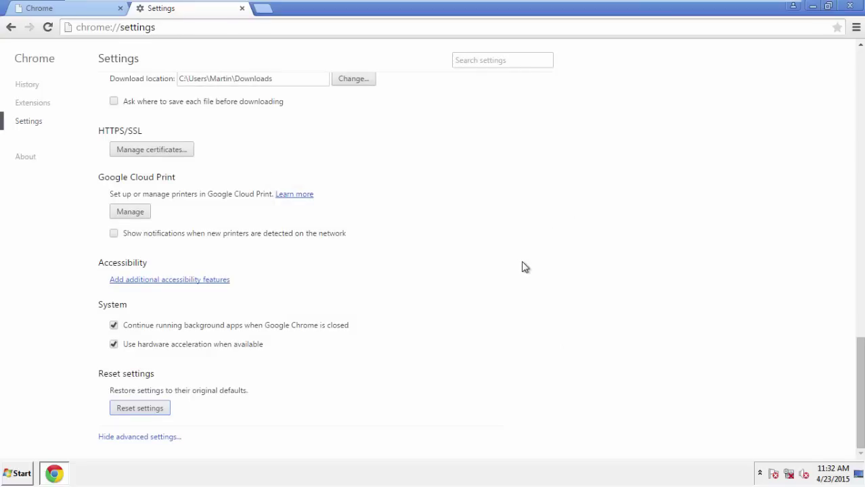
Close Chrome and restart the computer.
{"action": "left_click", "coordinate": [842, 5]}
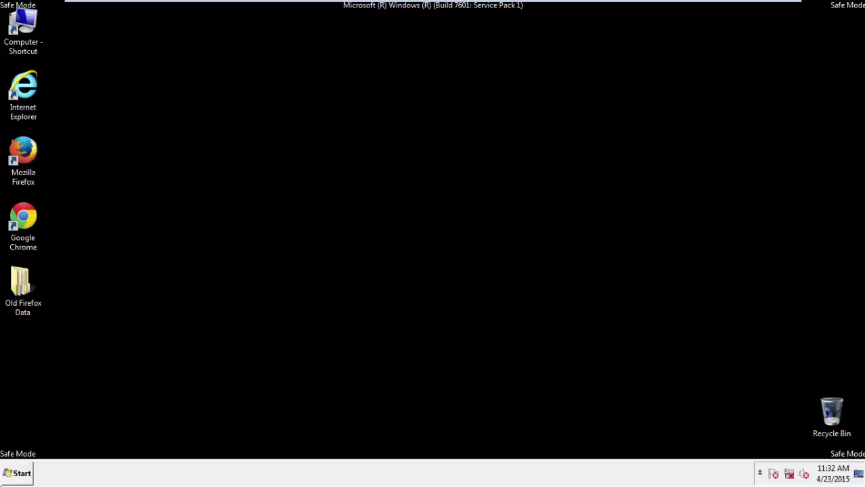
{"action": "left_click", "coordinate": [17, 474]}
{"action": "mouse_move", "coordinate": [220, 447]}
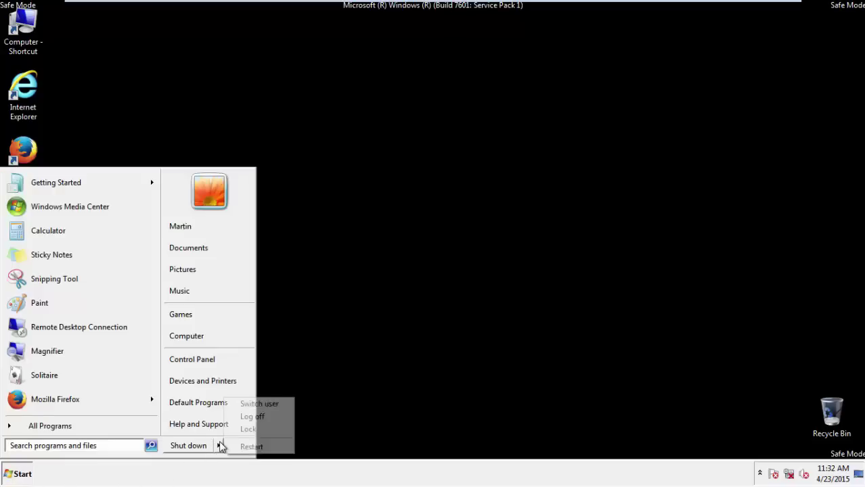
{"action": "left_click", "coordinate": [249, 446]}
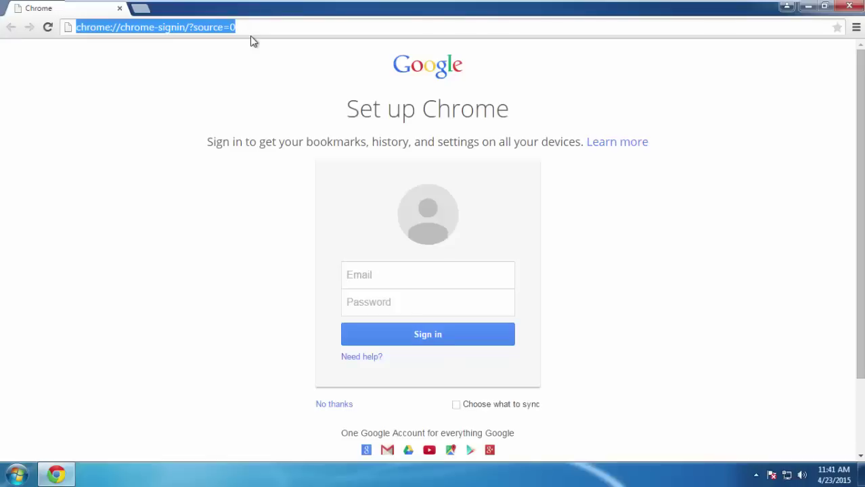
Go to howtoremove.guide in Chrome and open the PC Optimization Tips article from the site's tips section.
{"action": "type", "text": "how"}
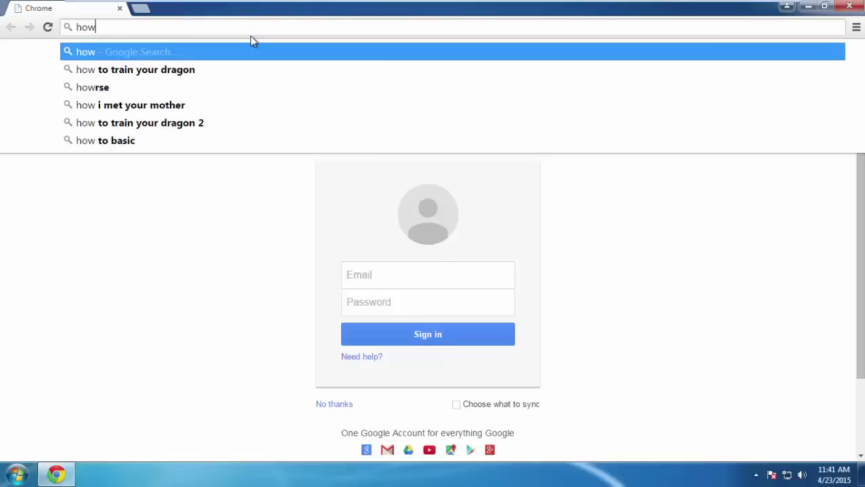
{"action": "type", "text": "toremove.guide"}
{"action": "key", "text": "Return"}
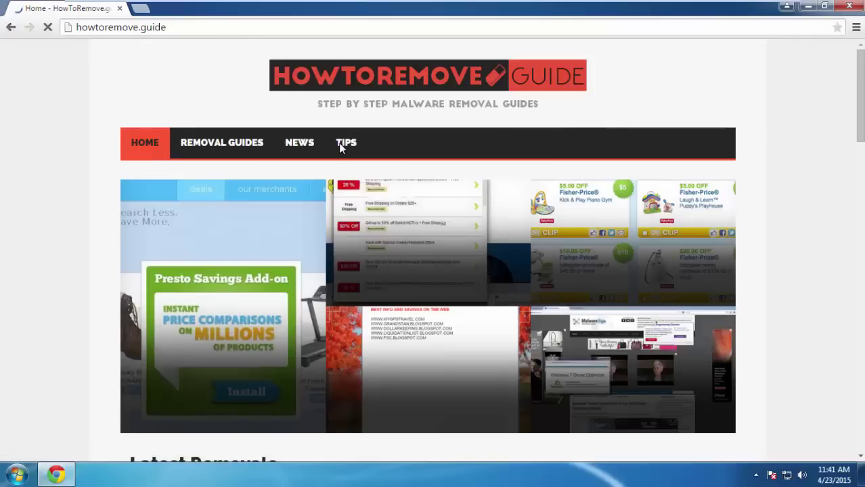
{"action": "left_click", "coordinate": [342, 144]}
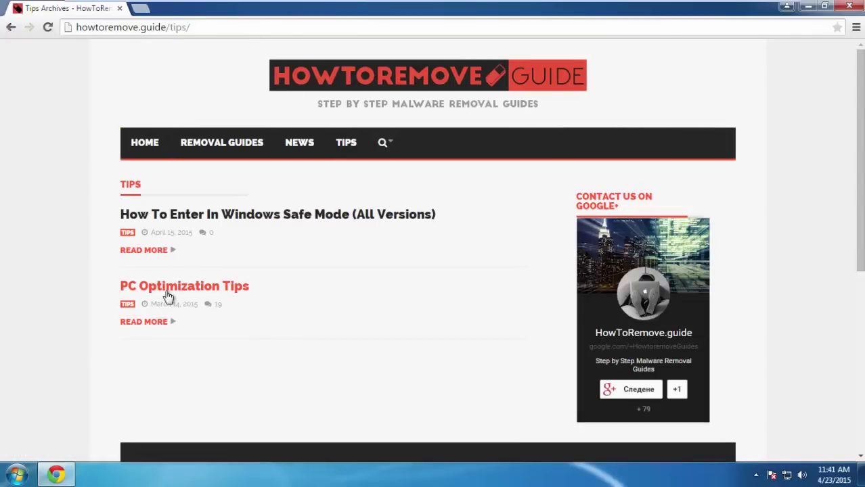
{"action": "left_click", "coordinate": [168, 297]}
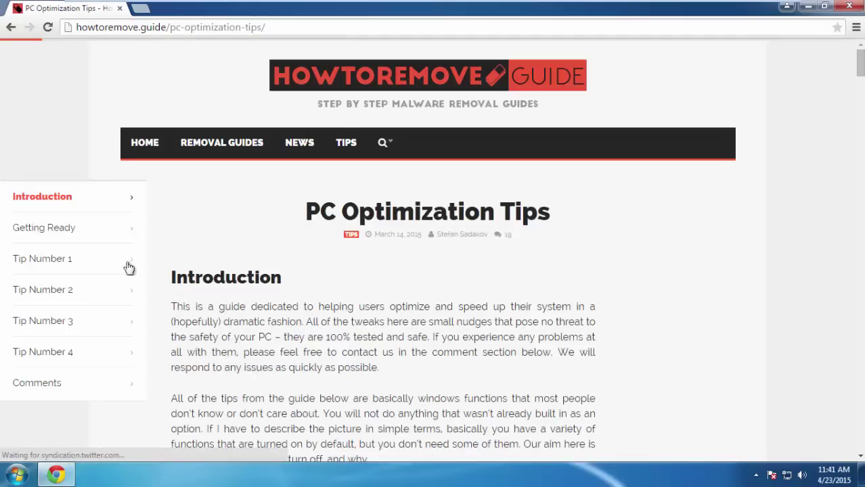
Look through the Getting Ready, Tip Number 1, Tip Number 2 and Tip Number 3 sections of the article.
{"action": "left_click", "coordinate": [56, 228]}
{"action": "left_click", "coordinate": [58, 139]}
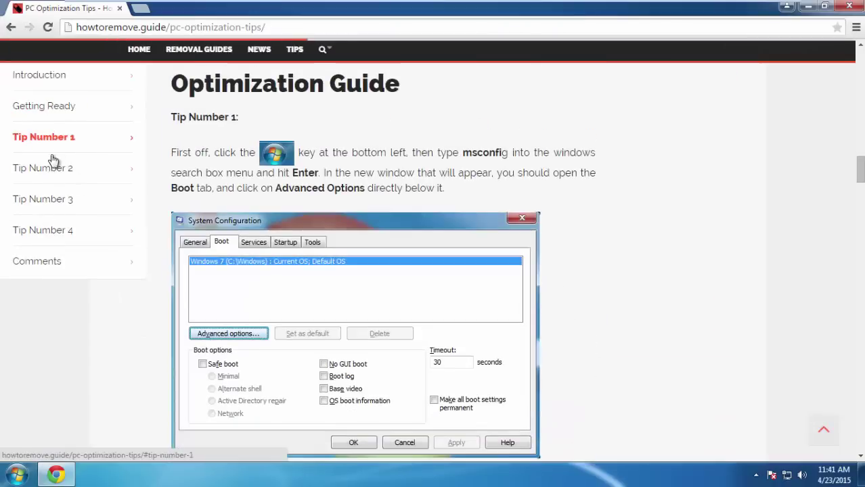
{"action": "left_click", "coordinate": [53, 163]}
{"action": "left_click", "coordinate": [49, 200]}
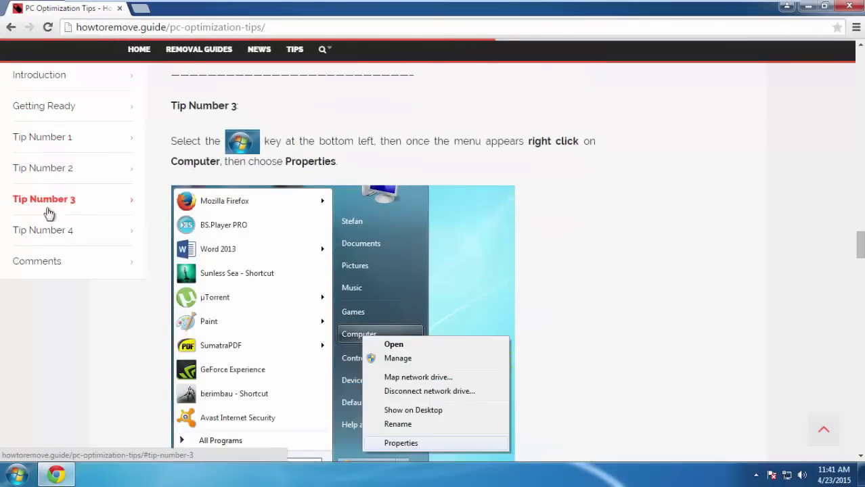